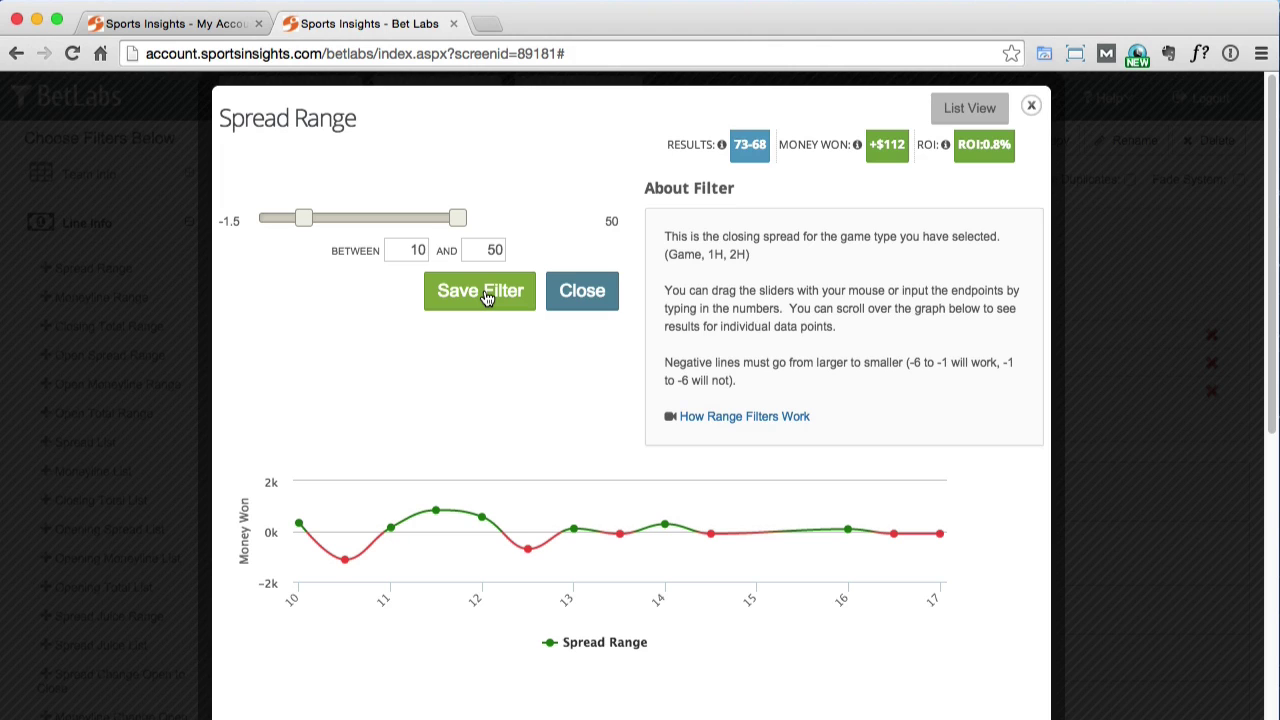
Step: Save the Spread Range filter for spreads between 10 and 50 in the NBA 2 system and review its results graph
left_click(484, 295)
scroll(482, 292, "down", 5)
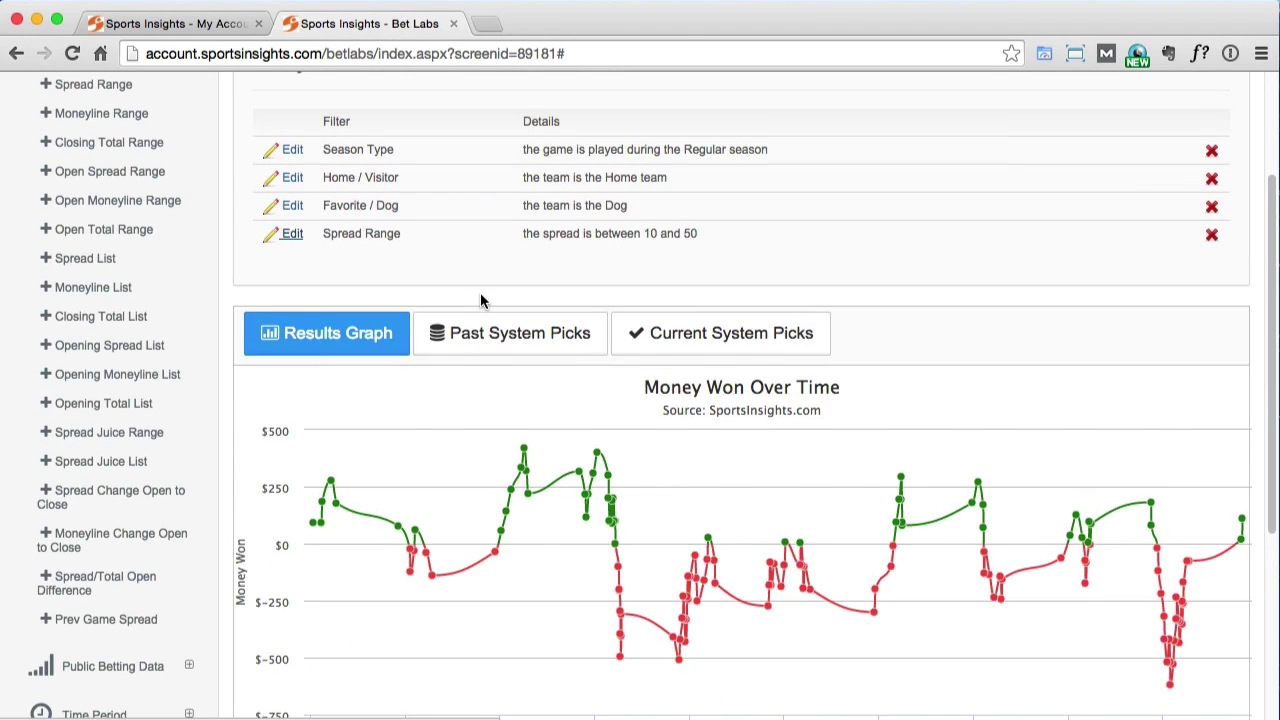
scroll(480, 297, "up", 3)
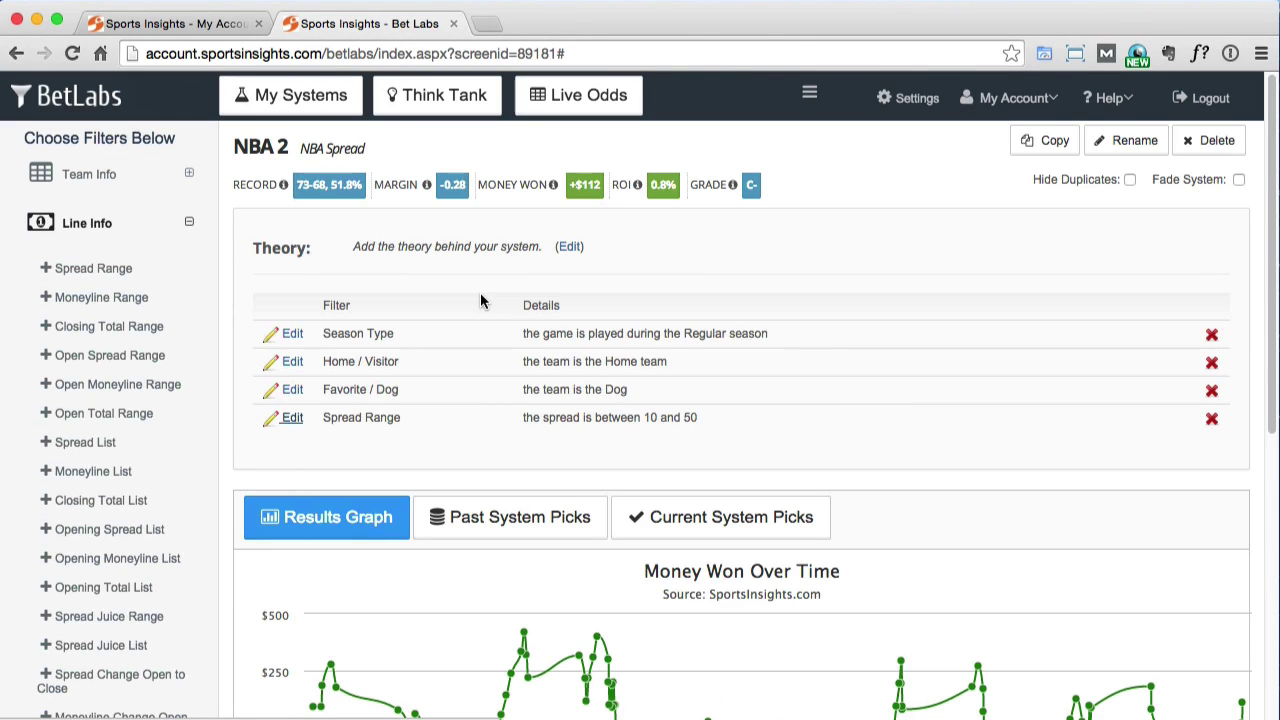
scroll(223, 371, "down", 8)
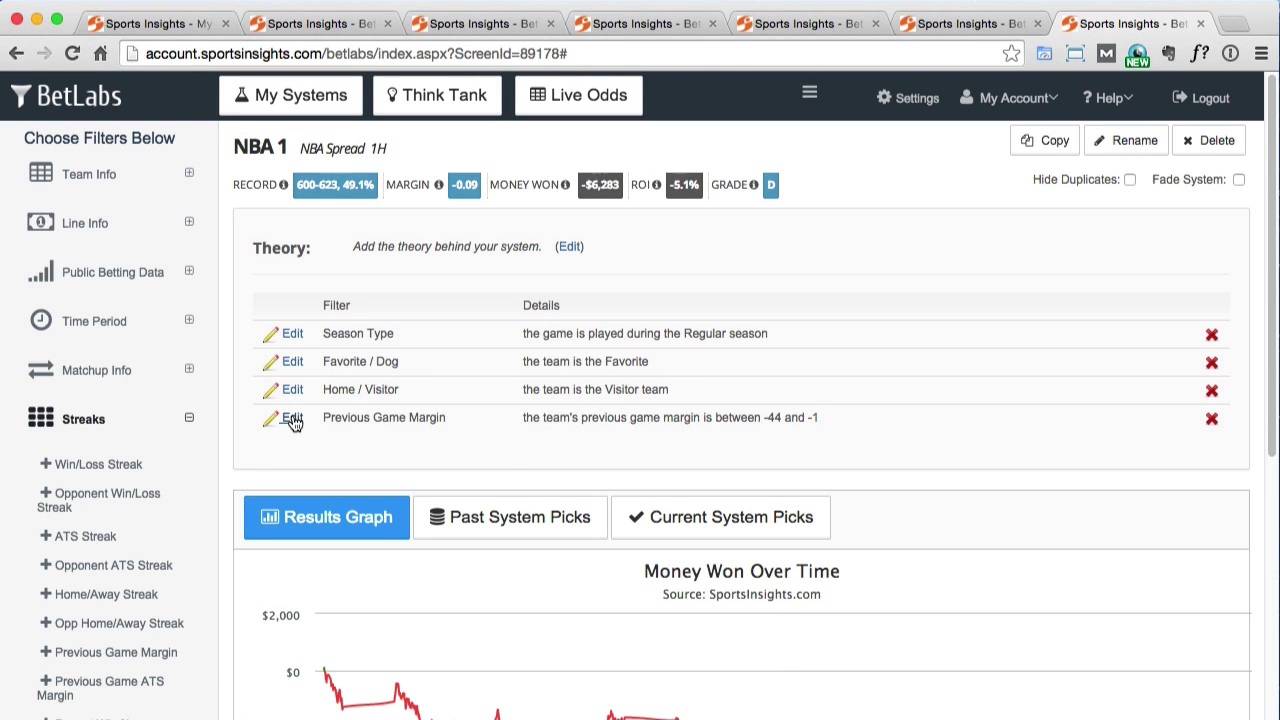
Step: Set the upper limit of NBA 1's Previous Game Margin filter to -15, save it, and review the results graph
left_click(292, 418)
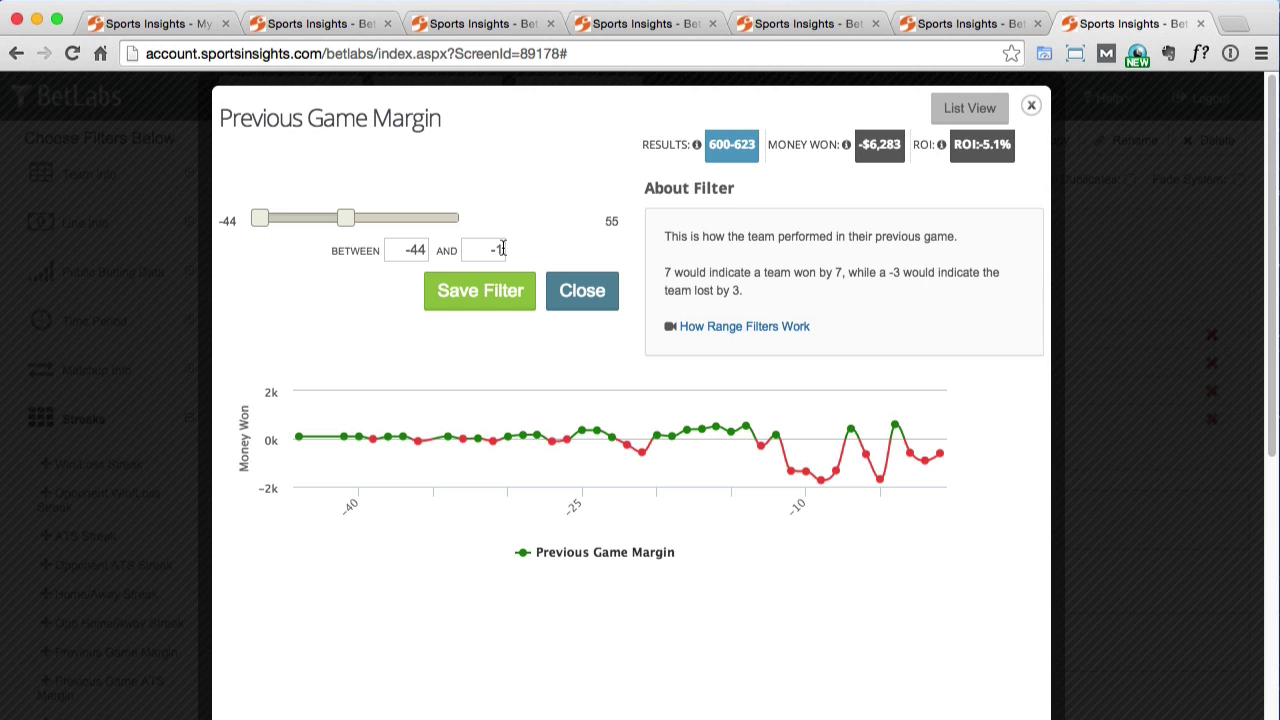
left_click(503, 249)
type("5")
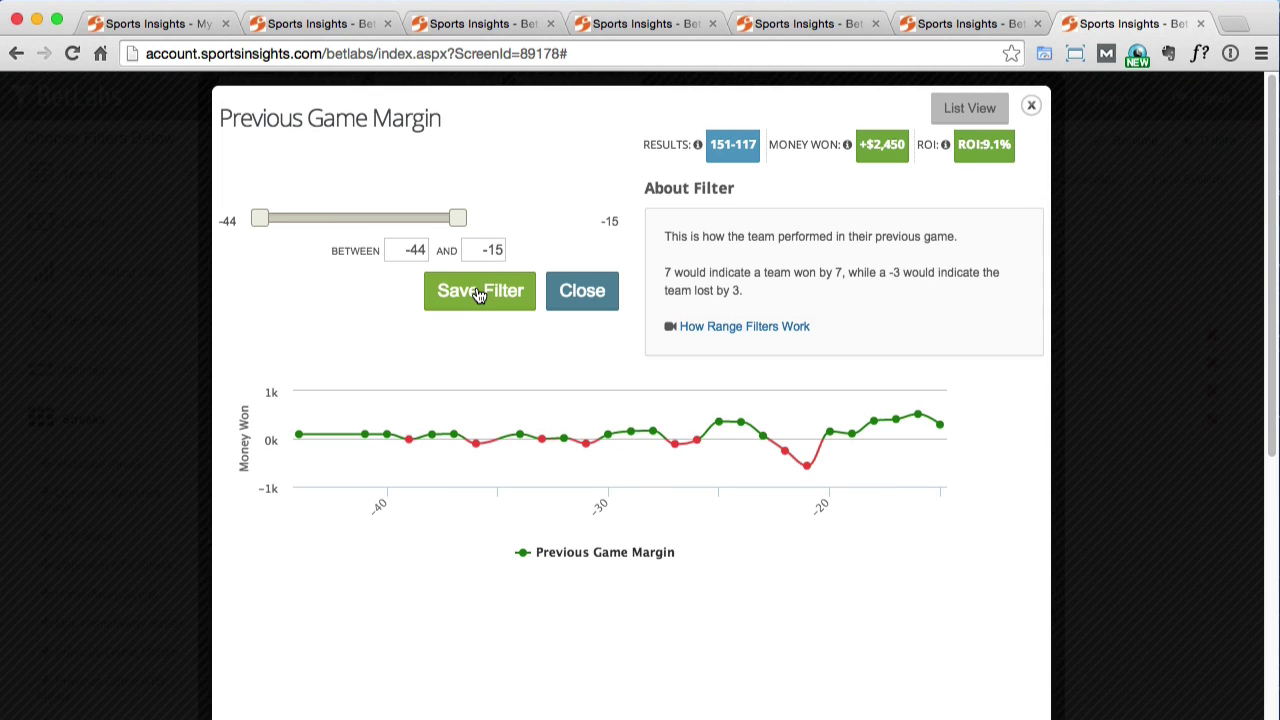
left_click(478, 292)
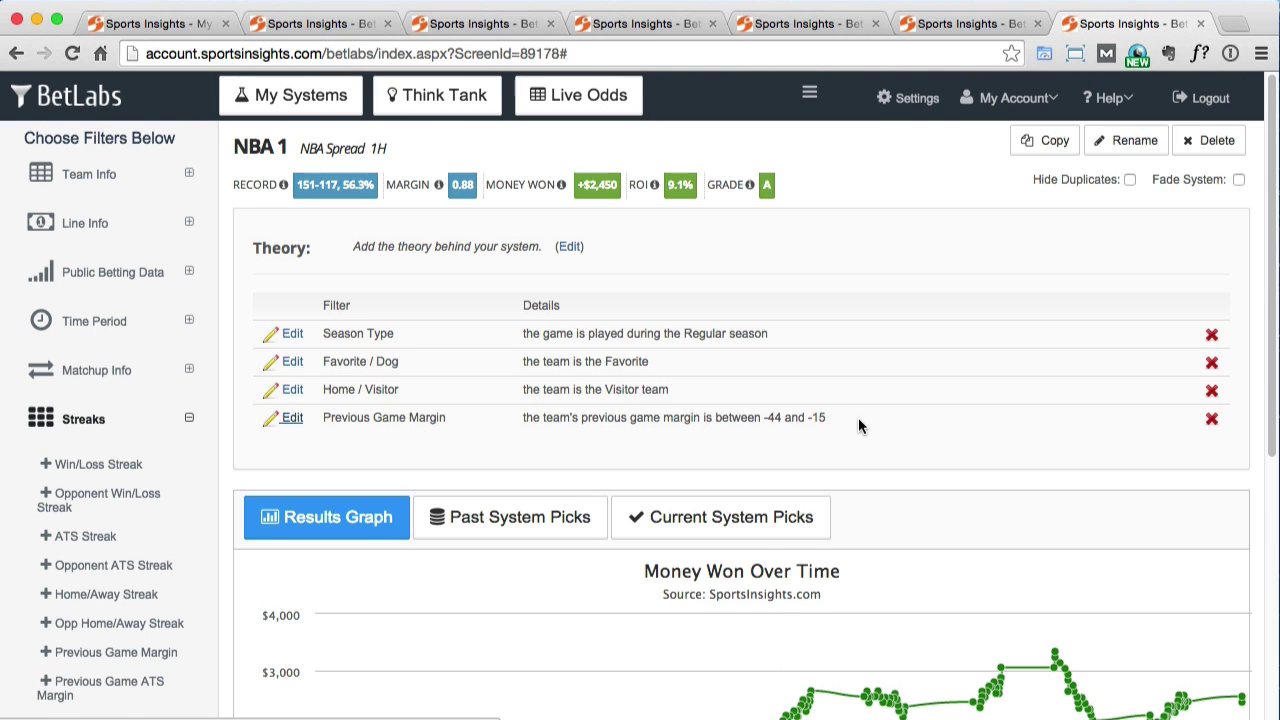
scroll(858, 420, "down", 4)
scroll(351, 206, "up", 4)
Step: Add a Spread % filter with an upper limit of 30 to the NBA 2 system and save it
left_click(965, 23)
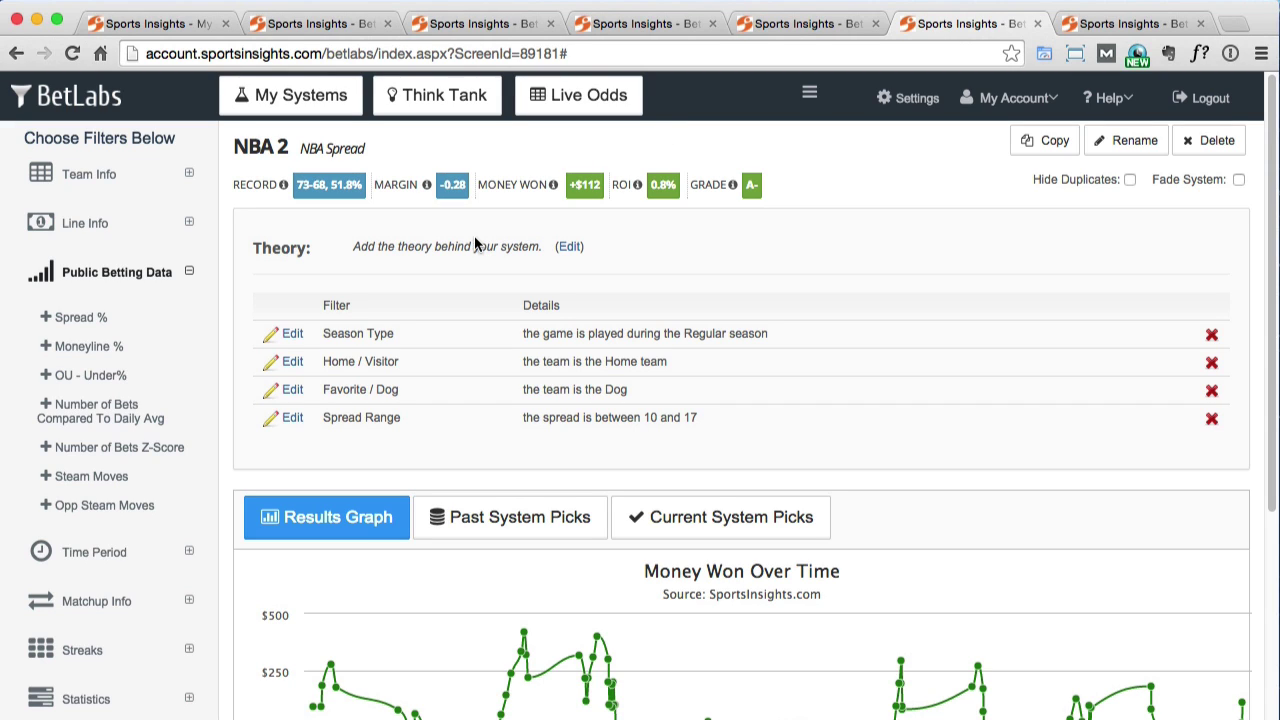
left_click(87, 318)
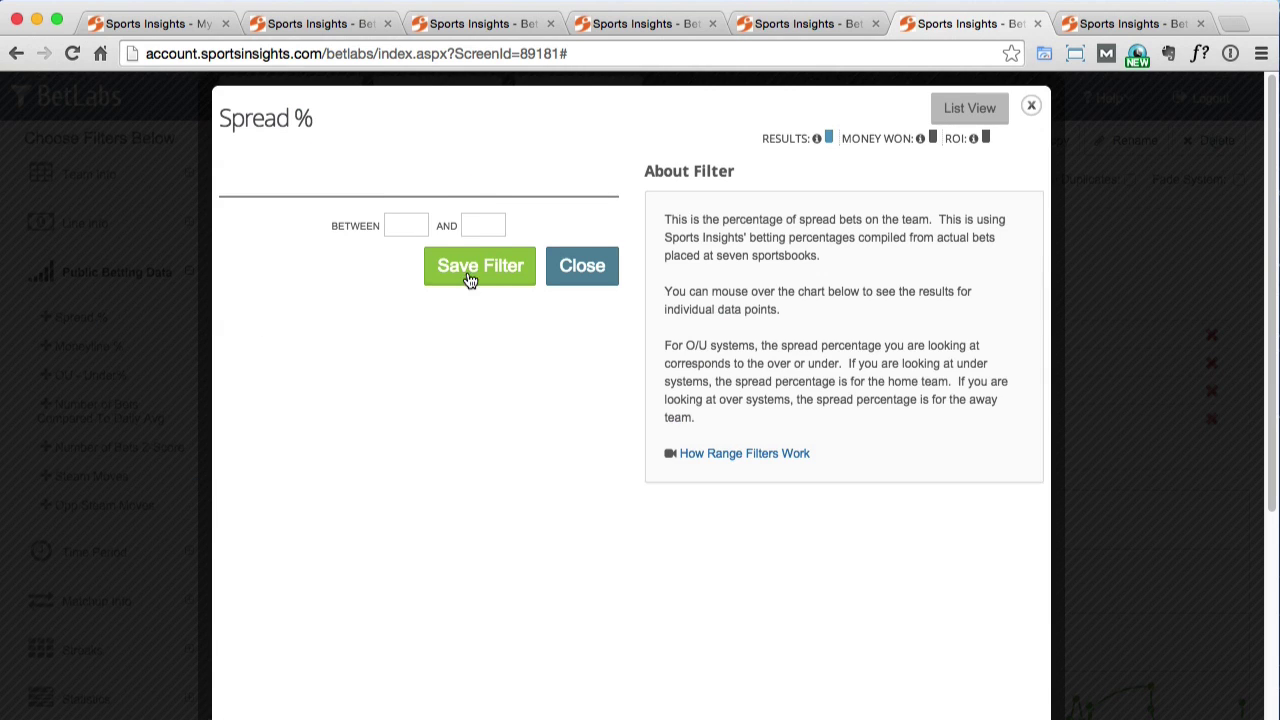
left_click_drag(478, 254, 547, 256)
type("30")
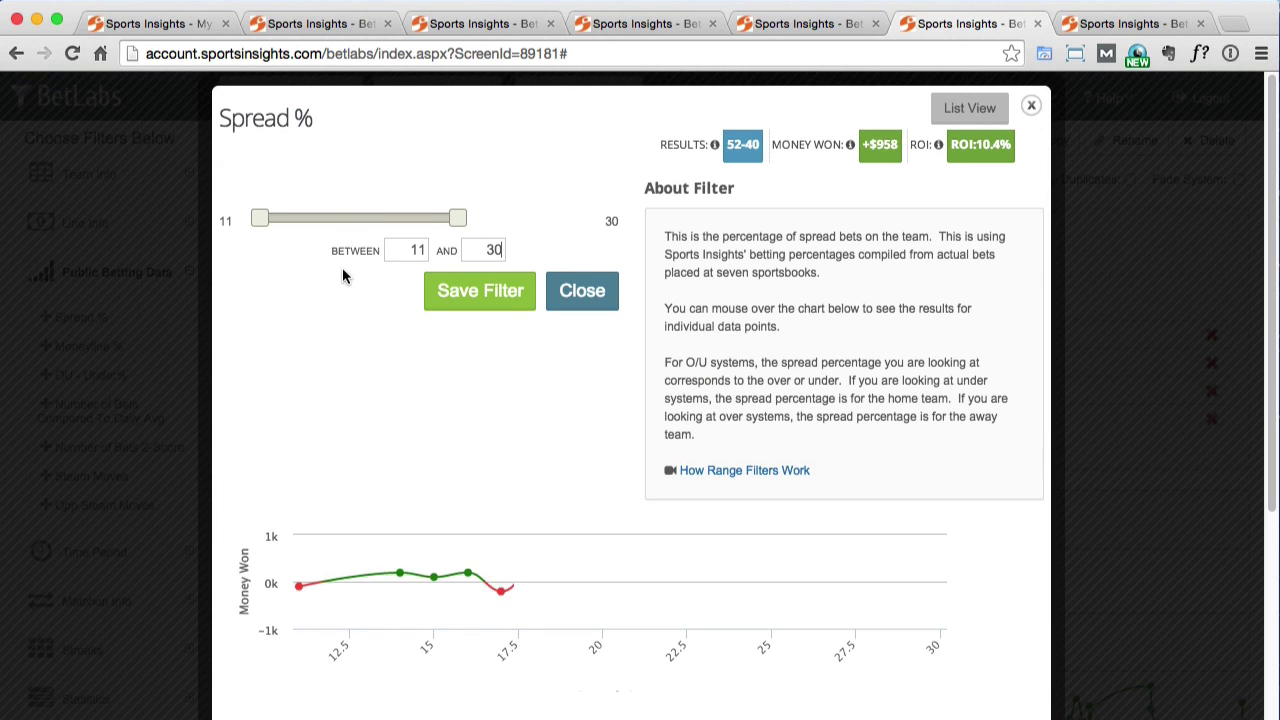
left_click(467, 303)
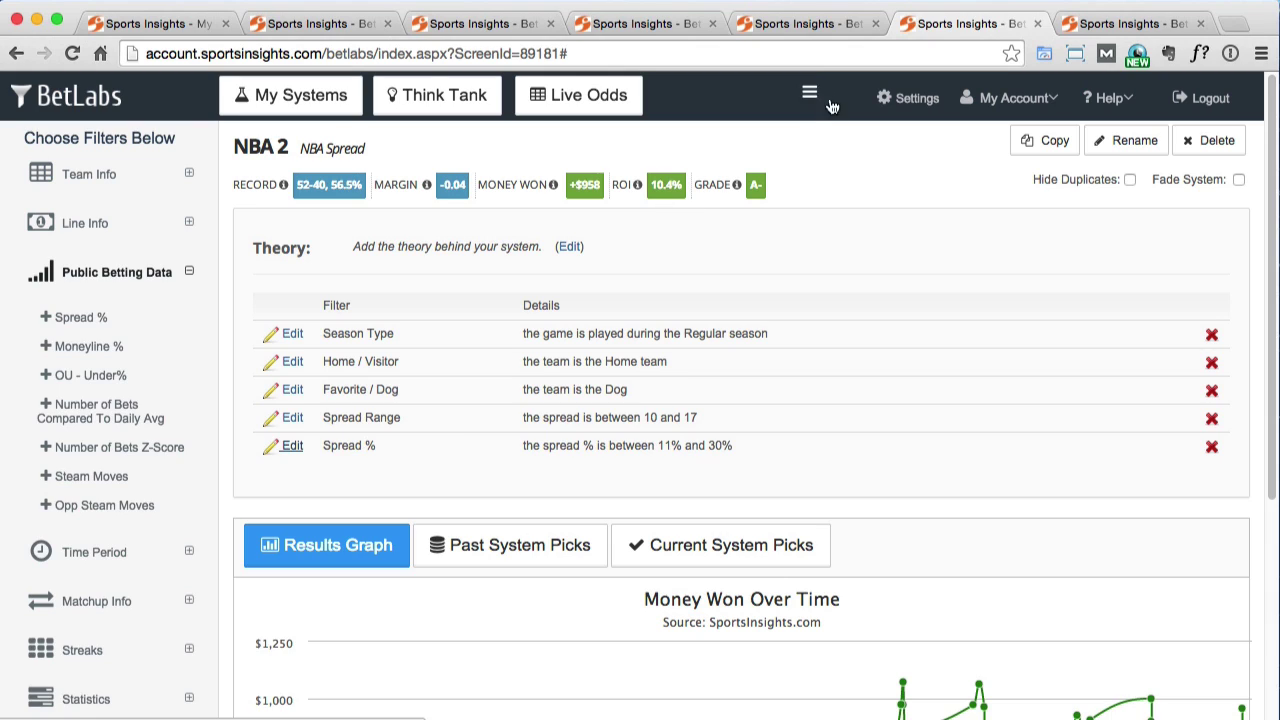
Step: Go through the NBA 3, NBA 4 and NBA 4 - copy systems to review their filters and records
left_click(805, 23)
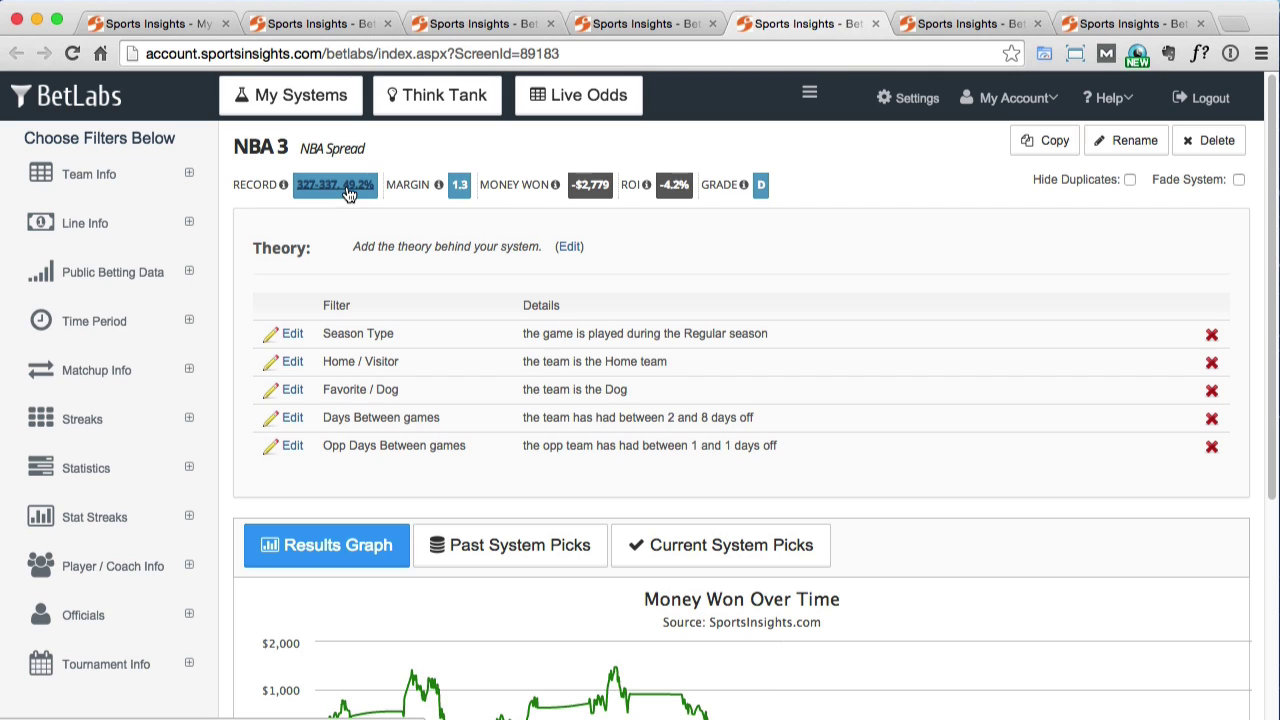
left_click(617, 22)
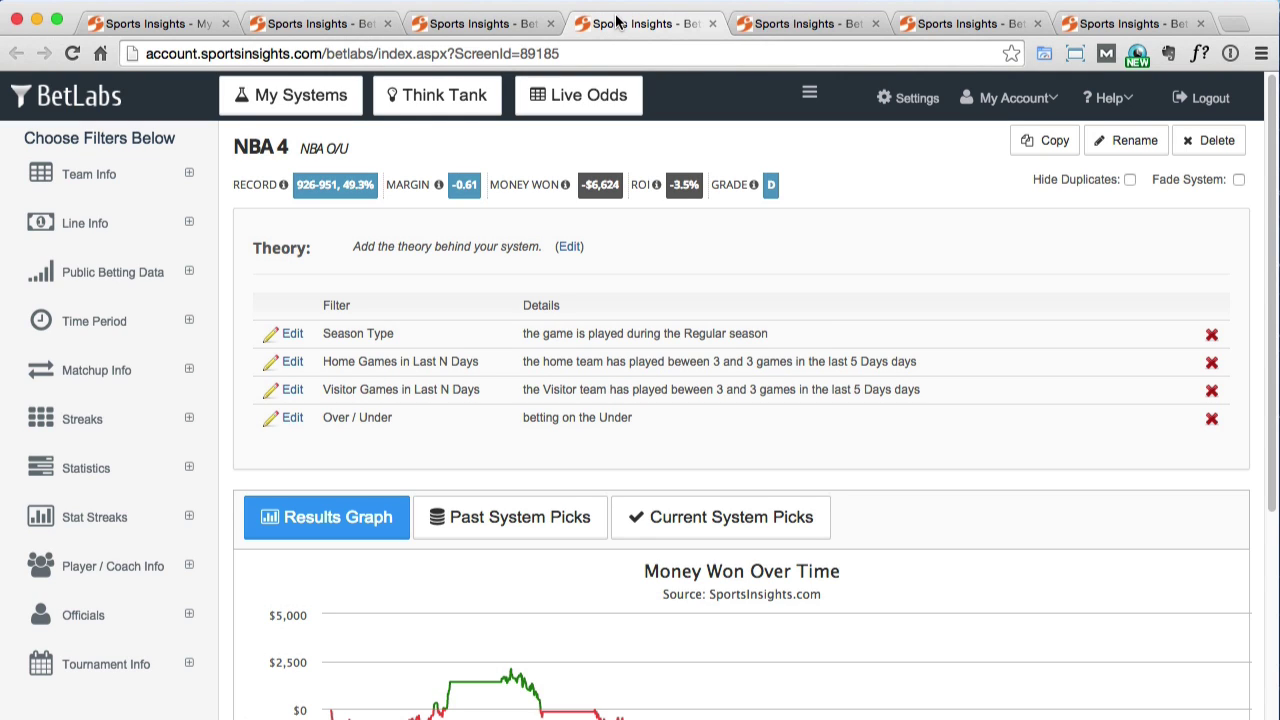
left_click(437, 29)
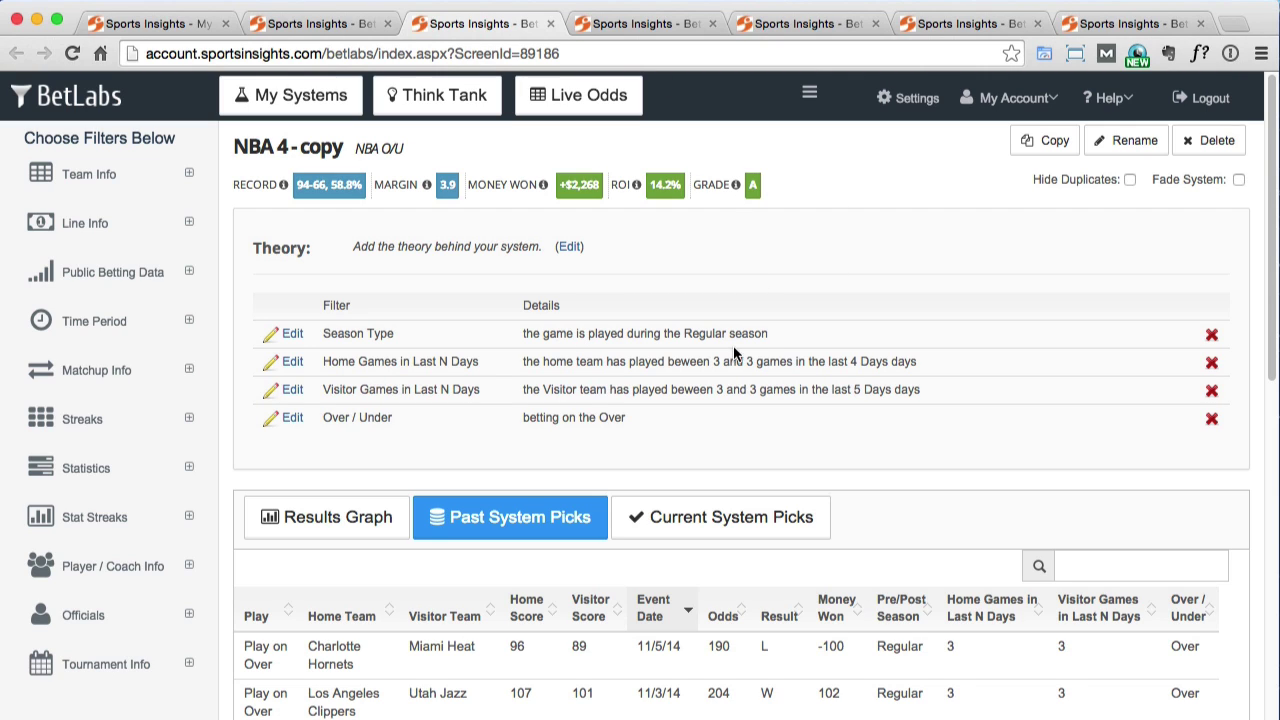
Step: Check the Over / Under filter of NBA 4 - copy and display the system's current picks
left_click_drag(633, 416, 524, 418)
left_click(716, 422)
left_click(736, 533)
scroll(740, 548, "down", 3)
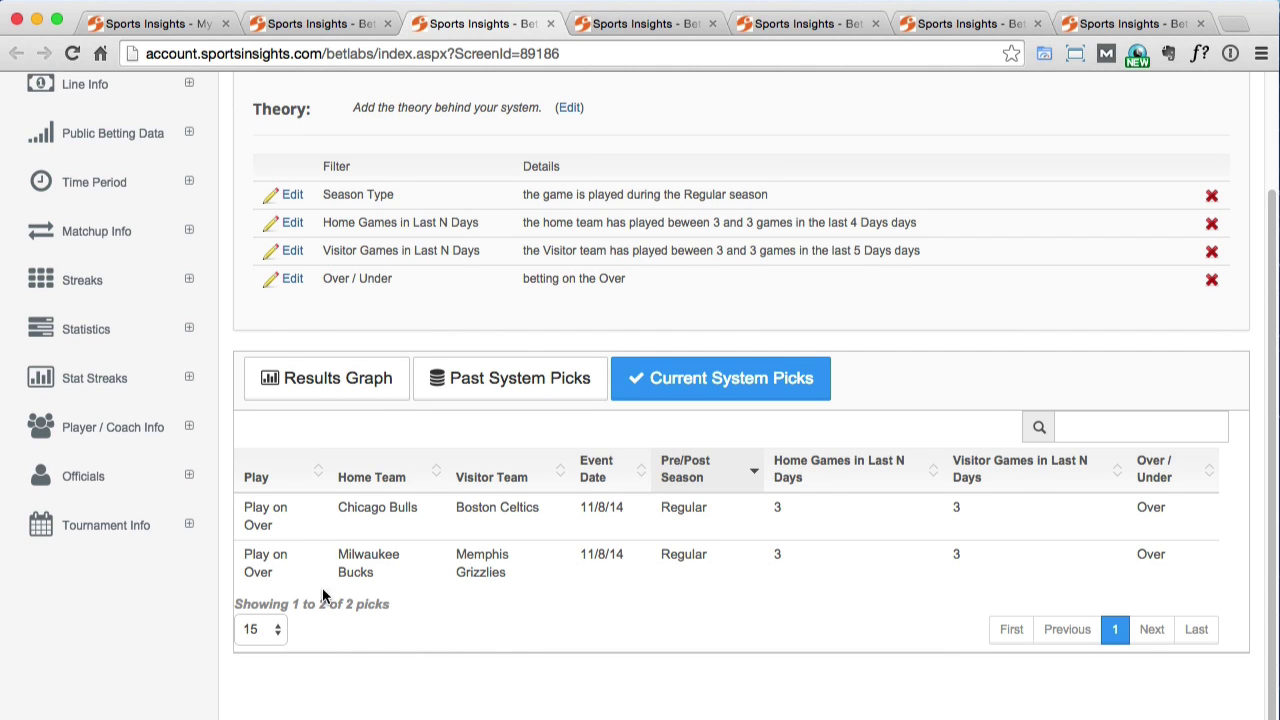
scroll(639, 591, "up", 3)
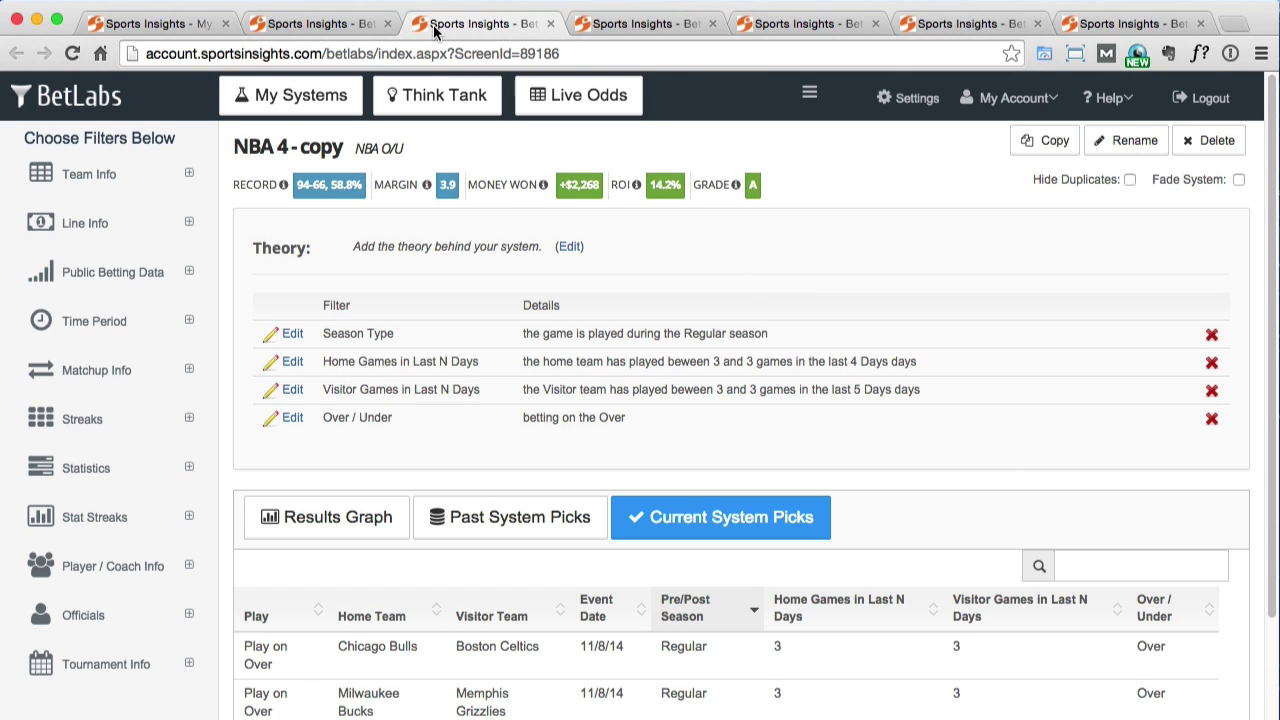
Step: Open the NBA 5 system and check its current system picks
left_click(365, 24)
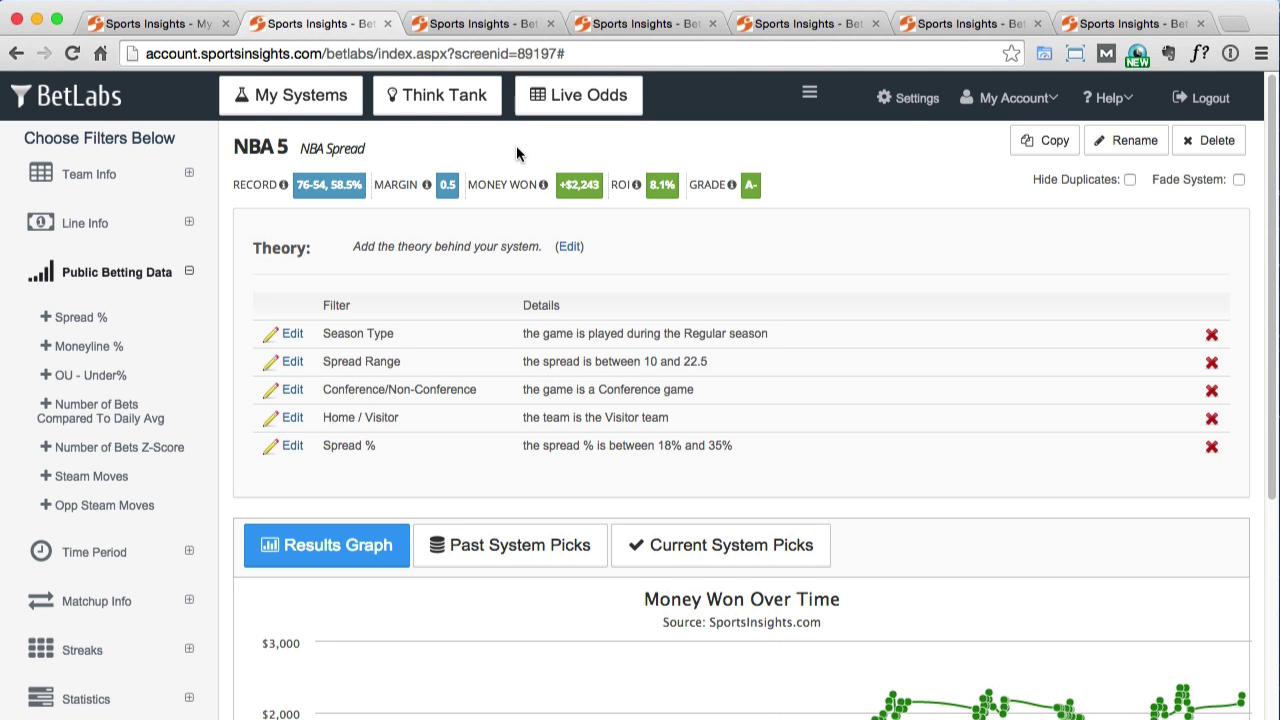
scroll(700, 380, "down", 4)
left_click(732, 364)
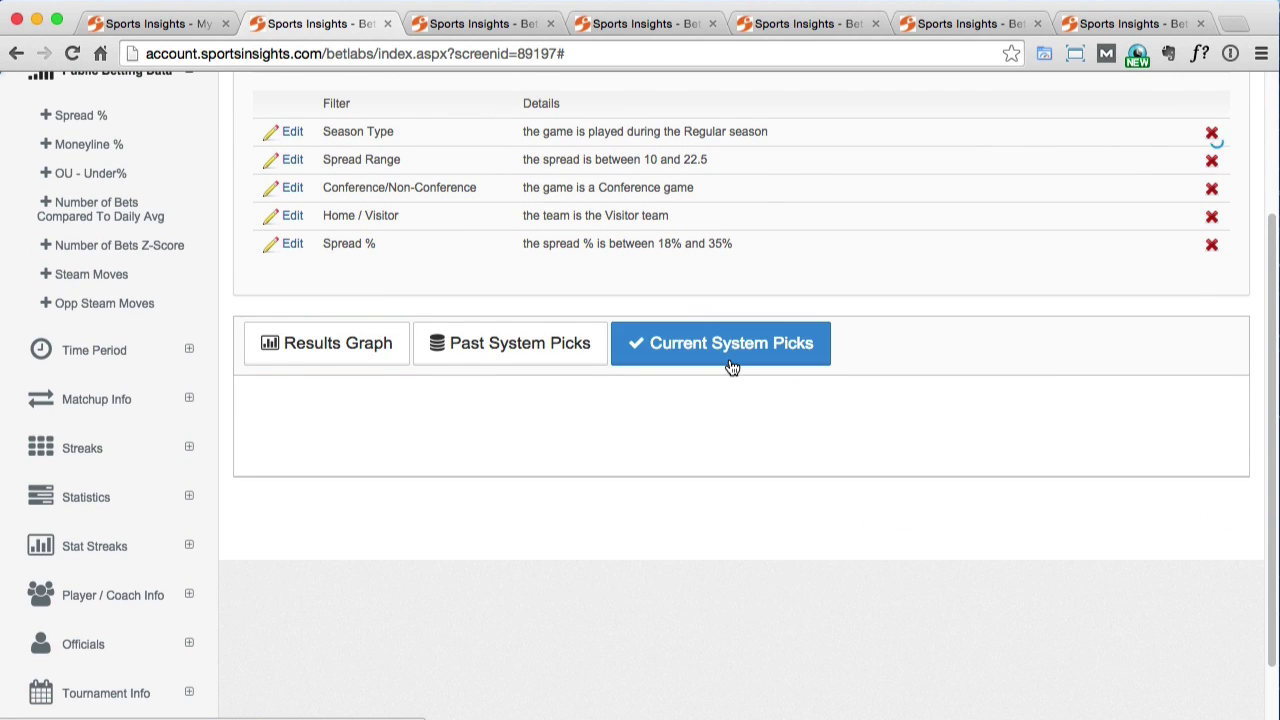
scroll(700, 420, "up", 4)
Step: Display NBA 5's past system picks and examine the results of the most recent games alongside the system's filters
left_click(550, 540)
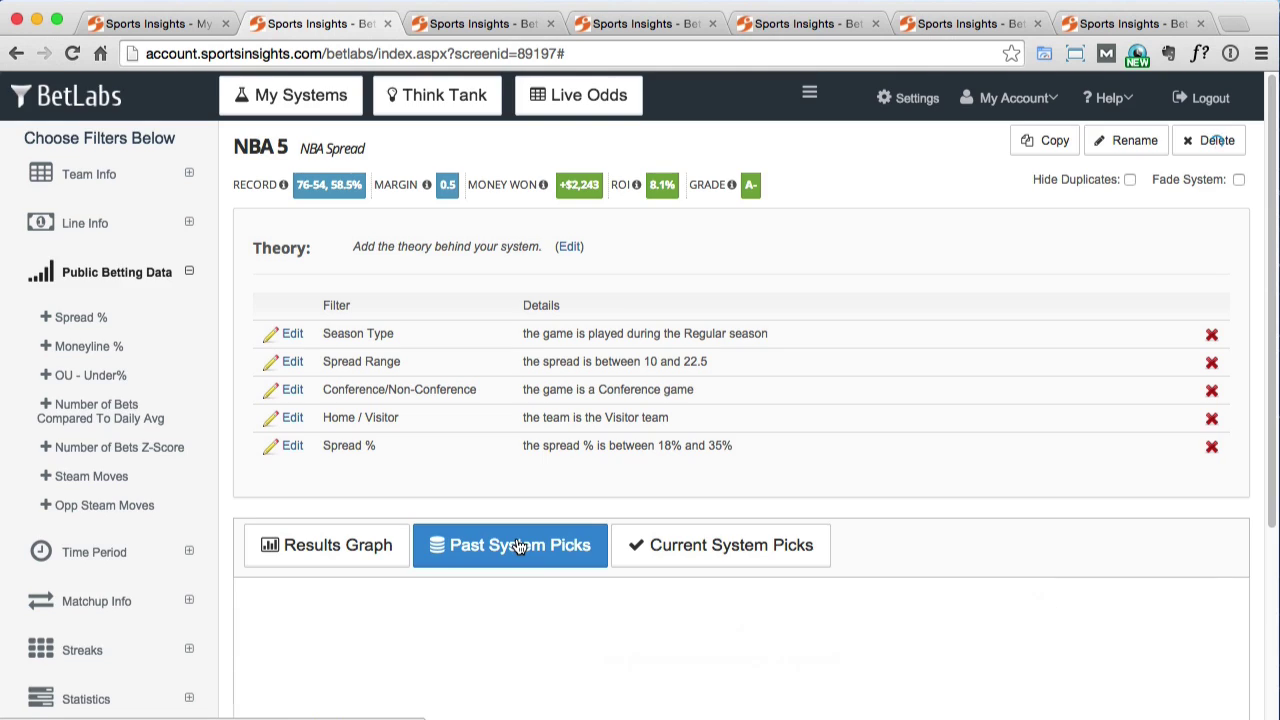
scroll(517, 540, "down", 5)
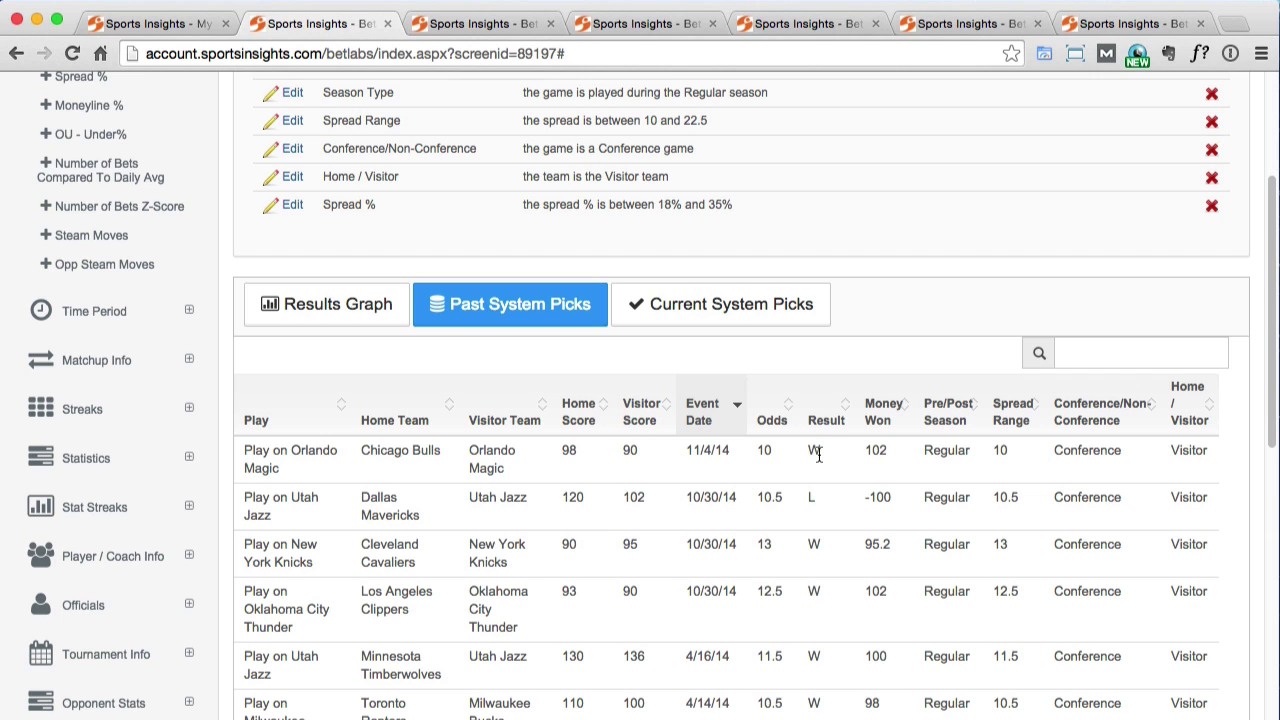
scroll(878, 545, "down", 1)
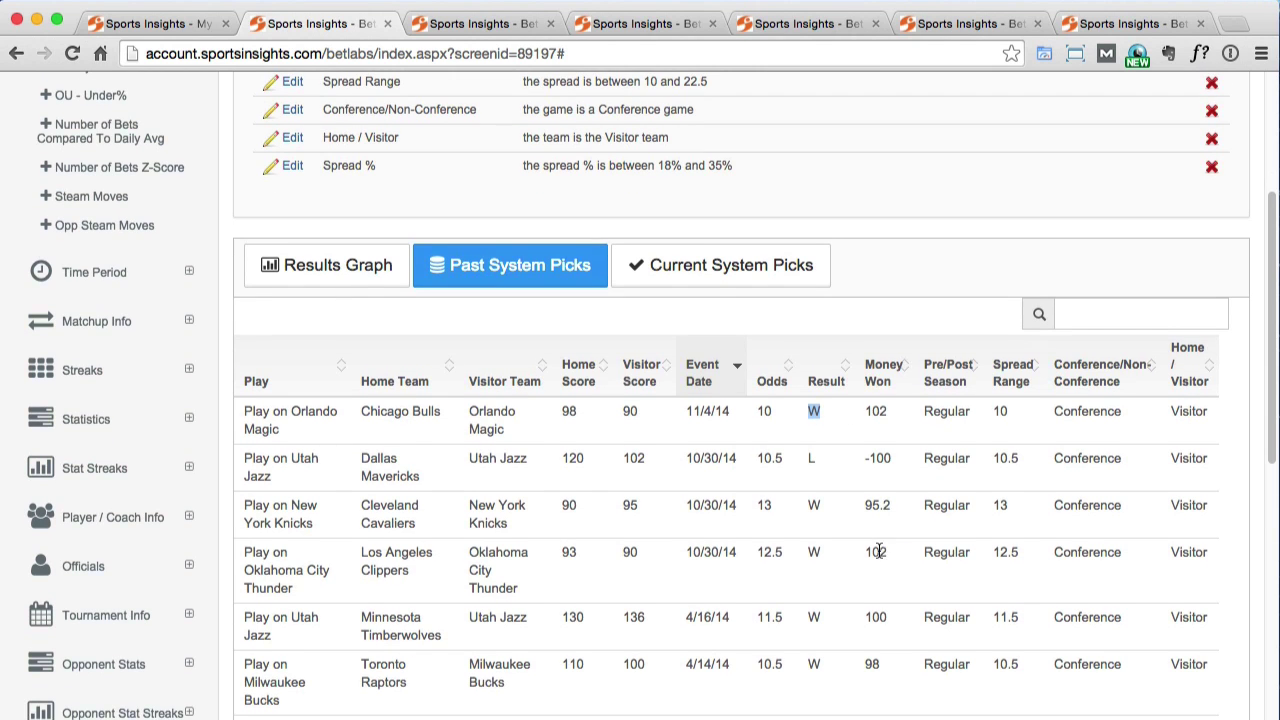
left_click_drag(890, 556, 250, 408)
left_click(814, 296)
scroll(871, 295, "down", 1)
scroll(872, 295, "up", 5)
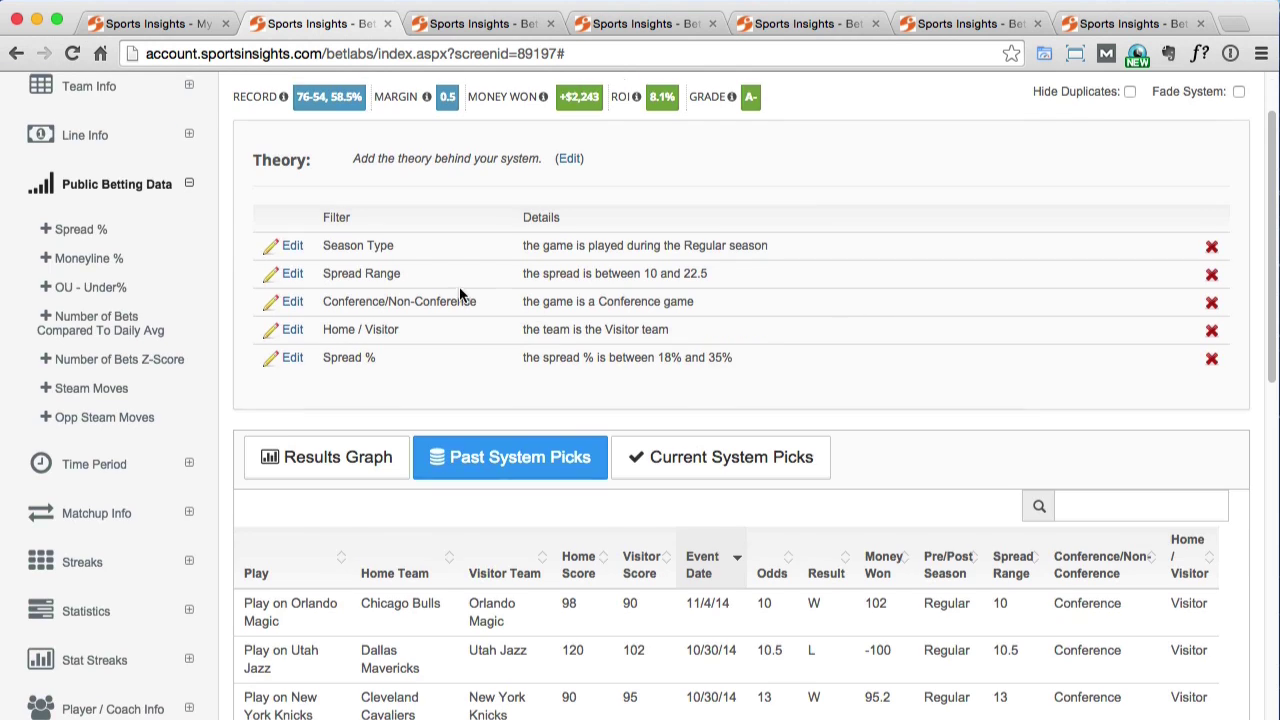
scroll(460, 295, "up", 2)
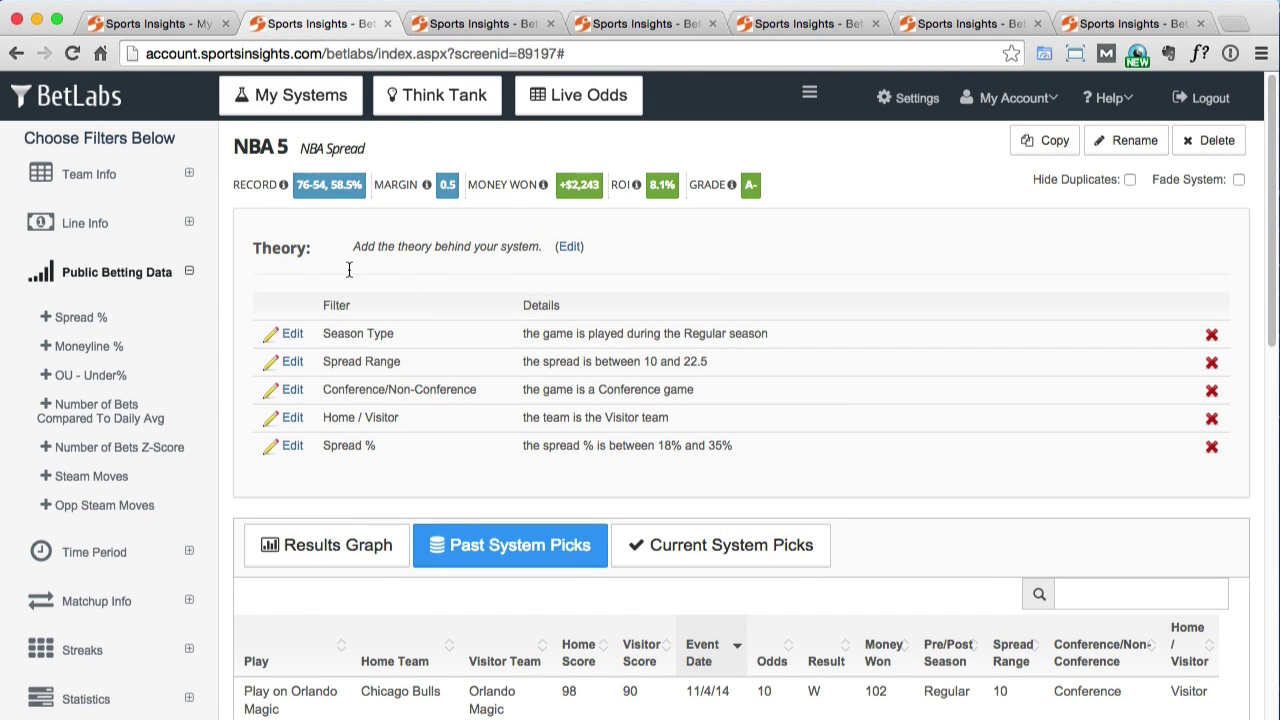